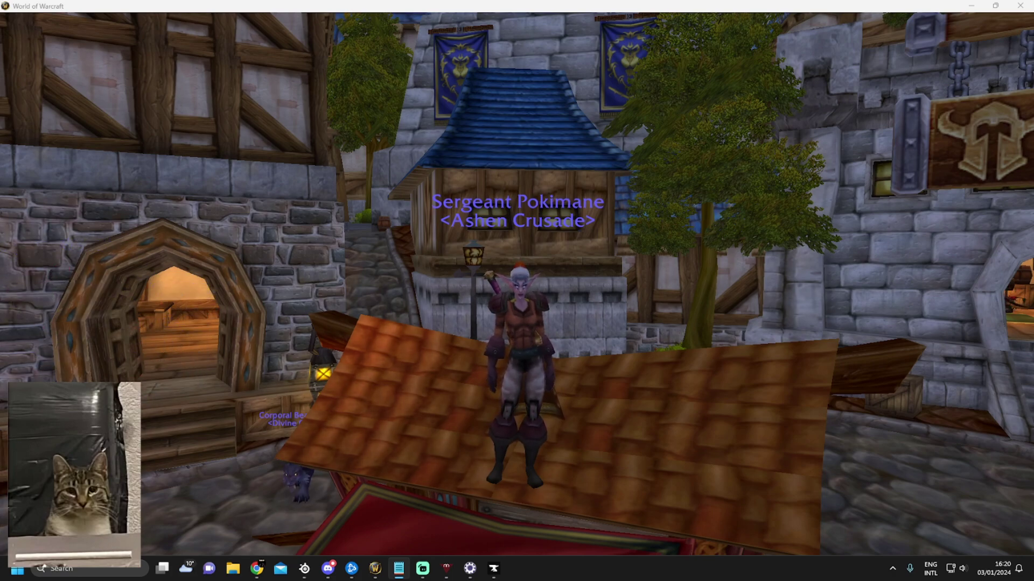
Switch to CurseForge and view the TradeSkillMaster addon listing for World of Warcraft Classic.
key("alt+Tab")
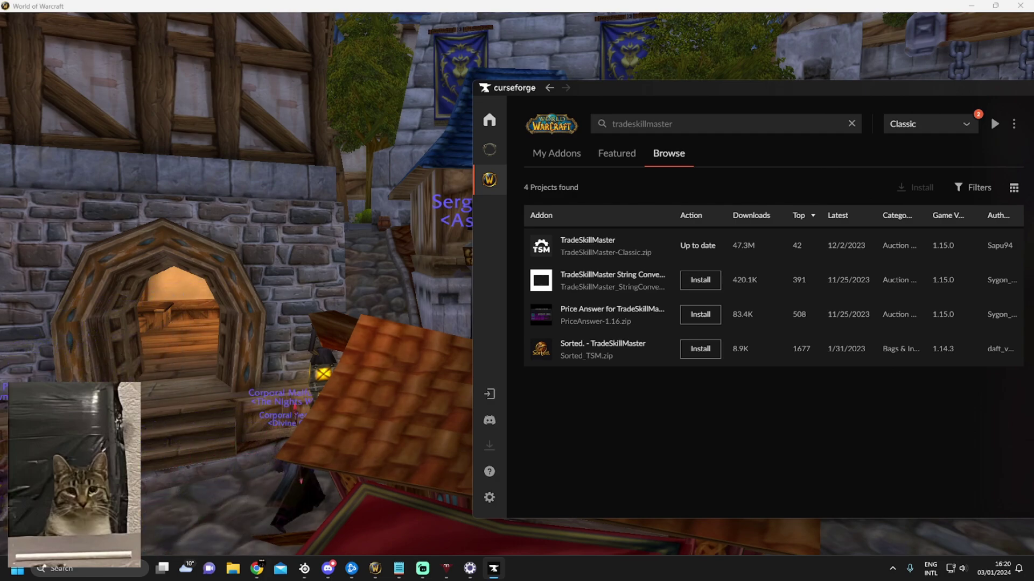
key("super+shift+s")
left_click_drag(516, 203, 1030, 270)
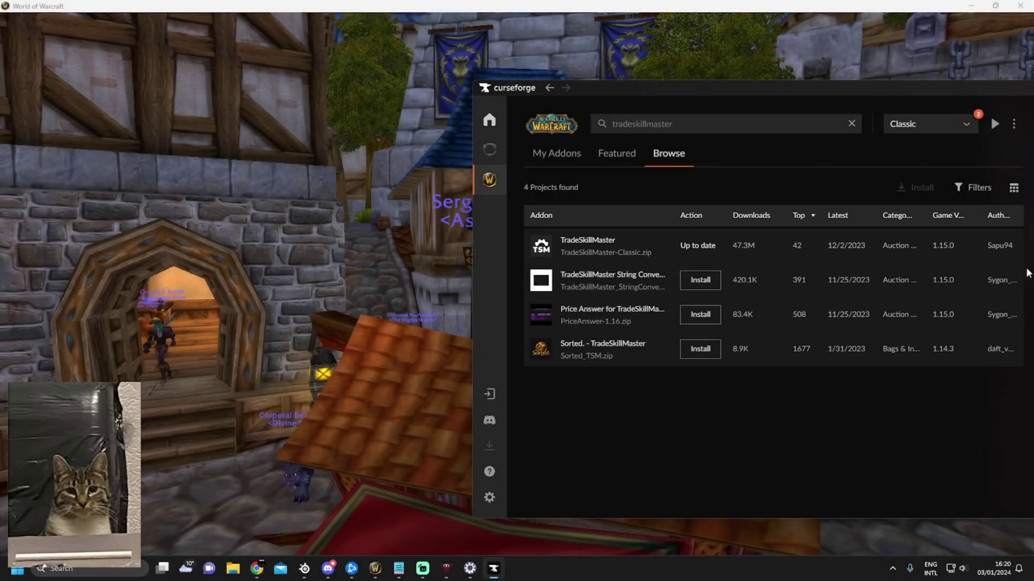
key("alt+Tab")
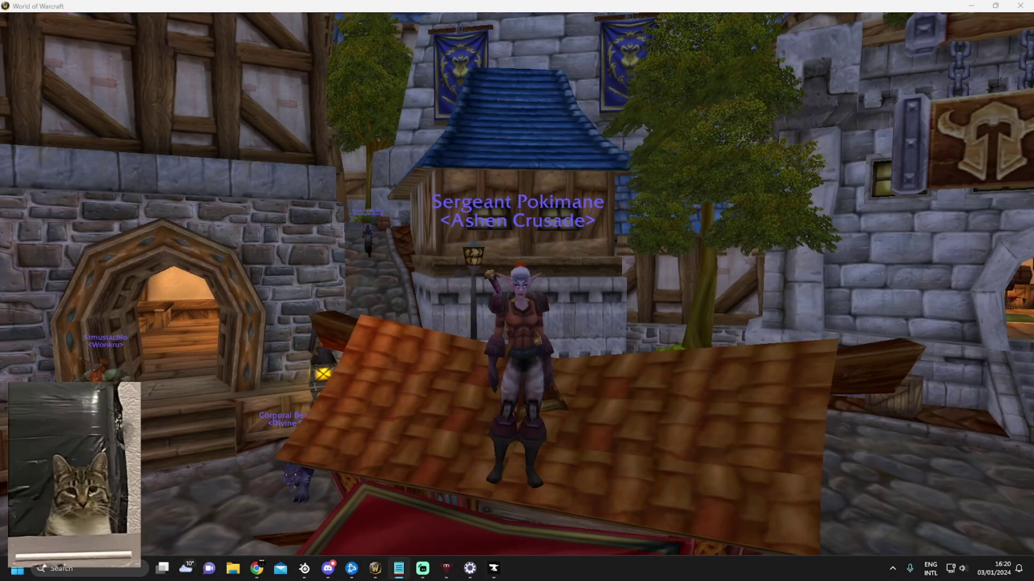
Switch to the browser and review the TradeSkillMaster Desktop Application Overview/Download page.
left_click_drag(1033, 59, 625, 1)
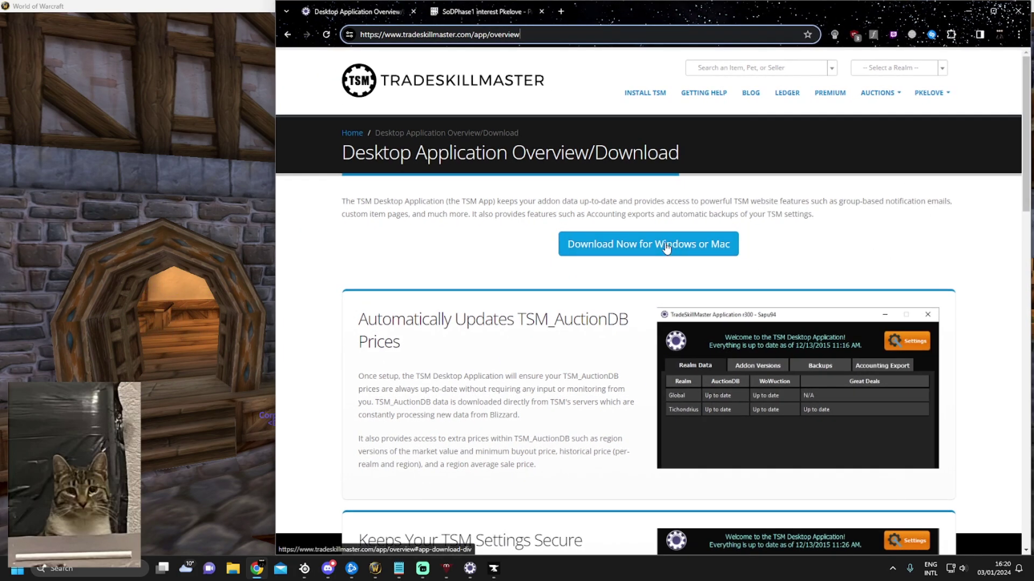
scroll(593, 408, "down", 3)
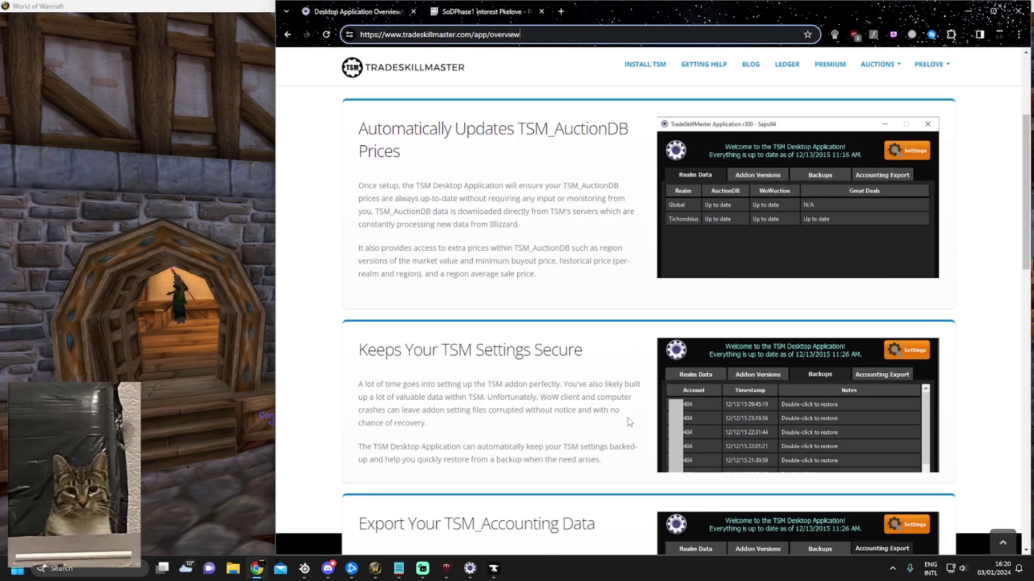
scroll(625, 423, "up", 3)
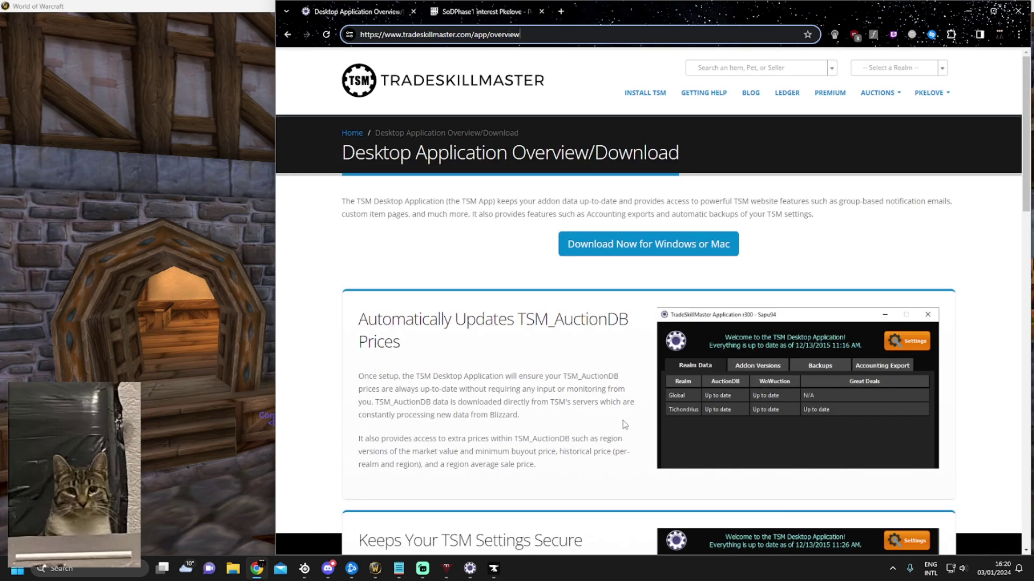
scroll(625, 425, "down", 3)
scroll(592, 457, "up", 2)
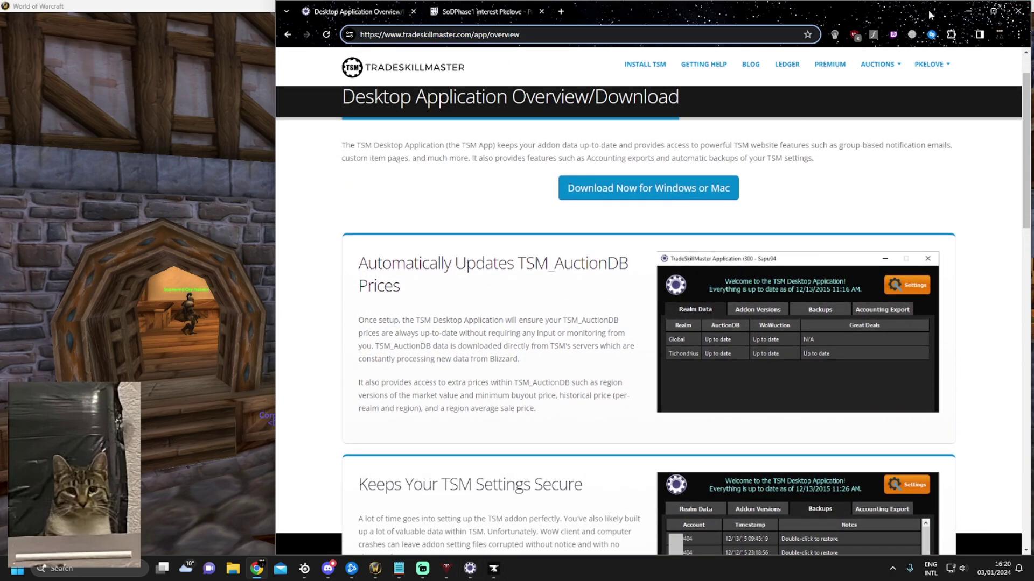
Switch to the TradeSkillMaster desktop application, move its window clear of the character, and view the realm data status.
left_click(257, 569)
left_click(469, 568)
left_click_drag(969, 203, 253, 128)
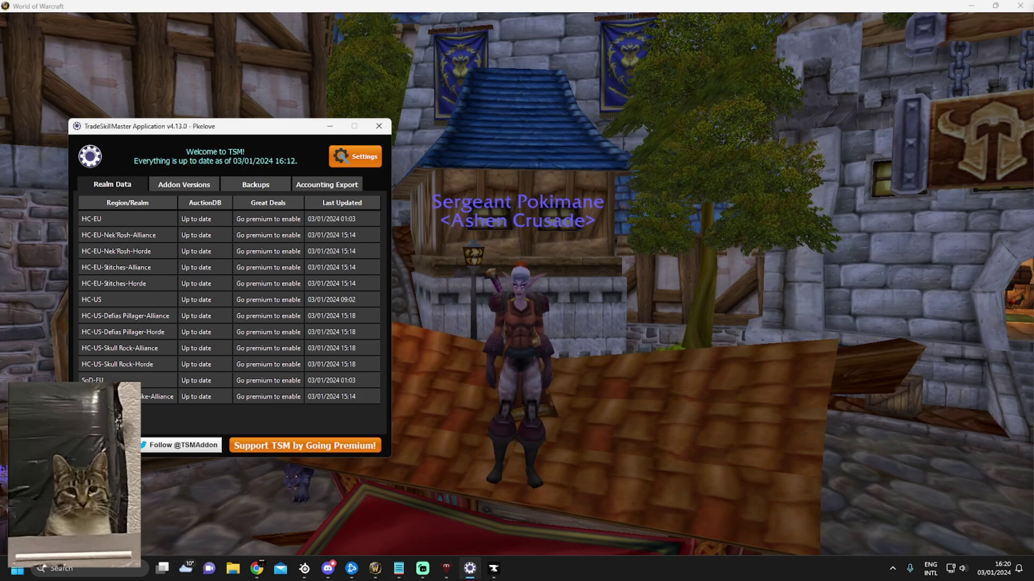
left_click(399, 568)
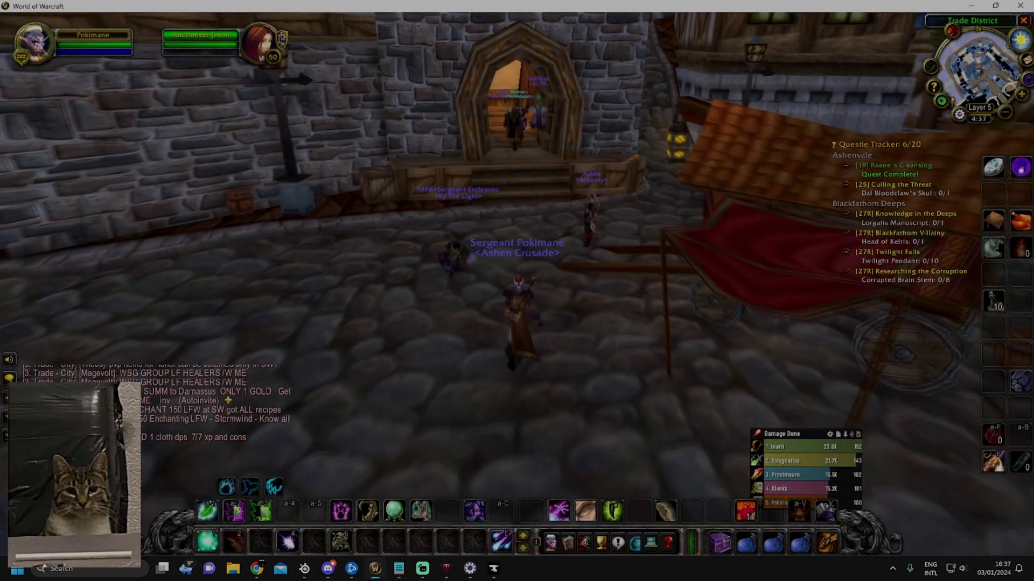
Walk into the Trade District auction house, talk to Auctioneer Jaxon, and bring up the TSM auction interface.
key("w")
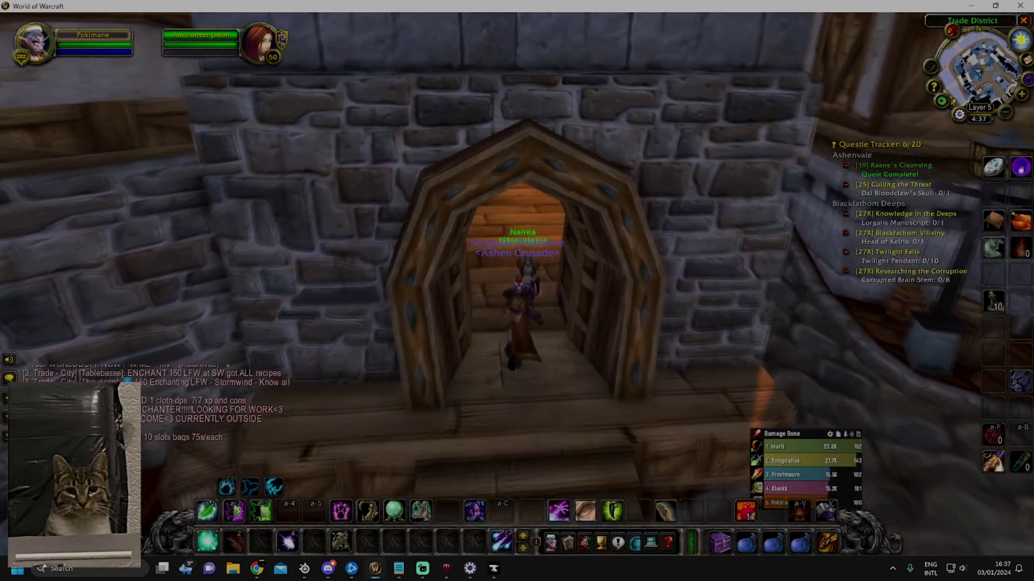
key("w")
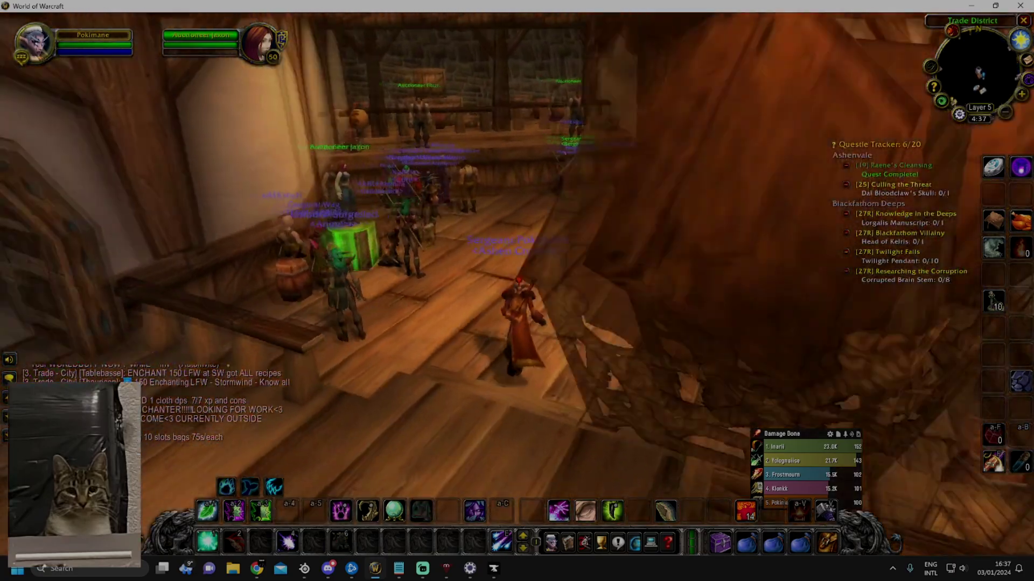
key("f")
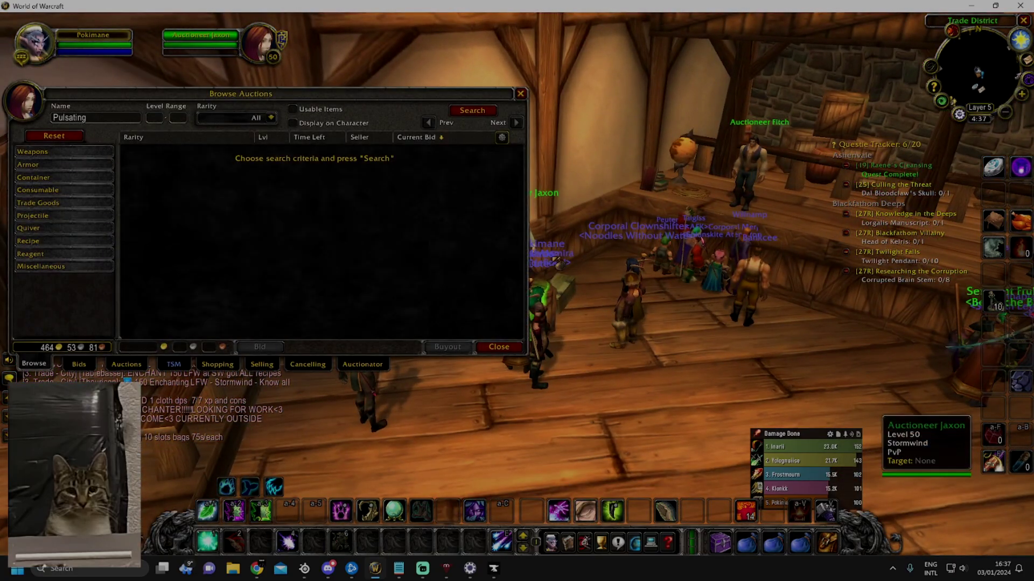
left_click(175, 366)
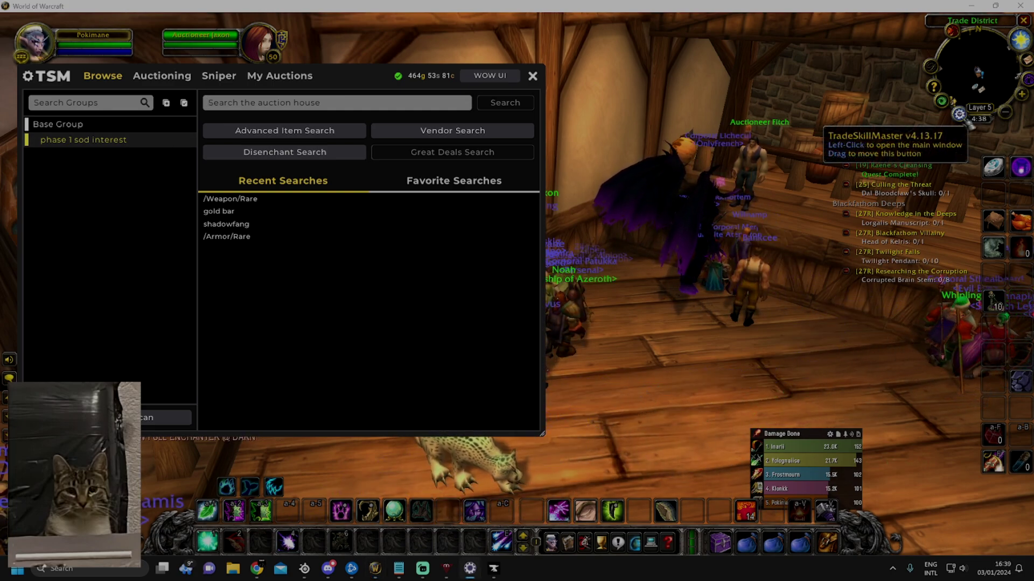
Open the group list in the TSM main window and arrange that window beside the TSM auction window.
left_click(967, 123)
left_click_drag(881, 96, 820, 63)
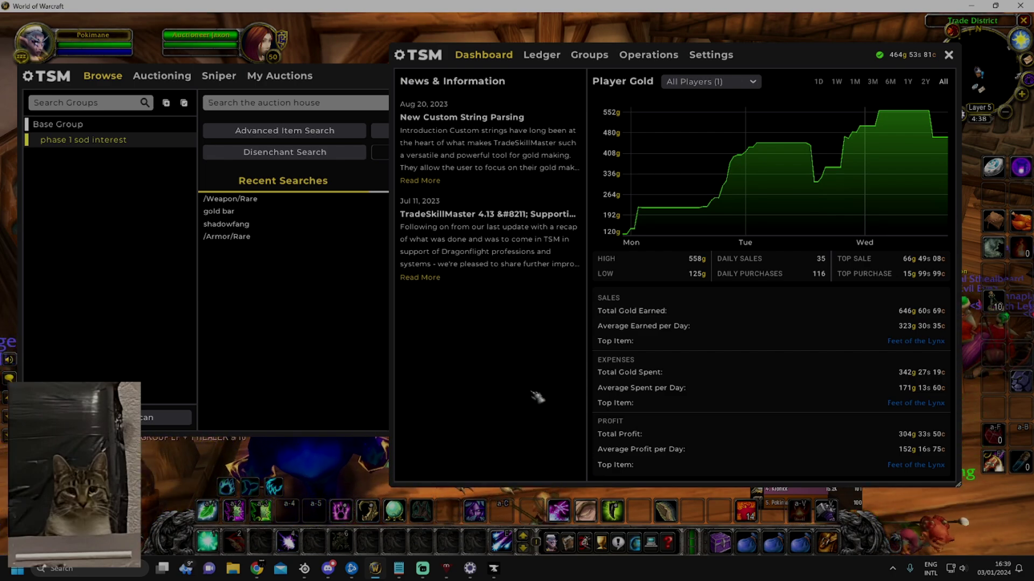
left_click(589, 55)
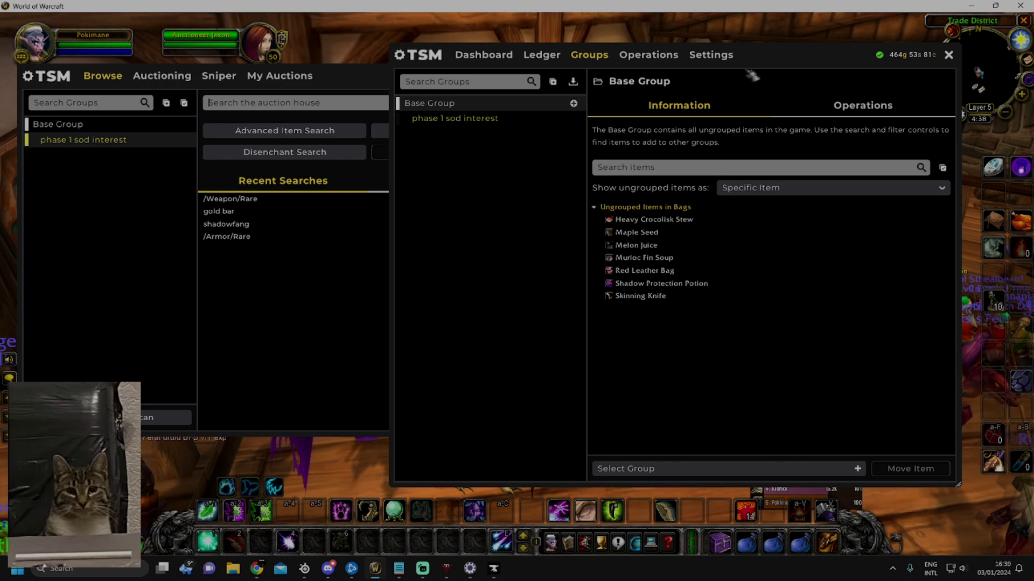
left_click_drag(776, 67, 850, 71)
left_click(376, 90)
left_click_drag(505, 81, 492, 85)
left_click(555, 119)
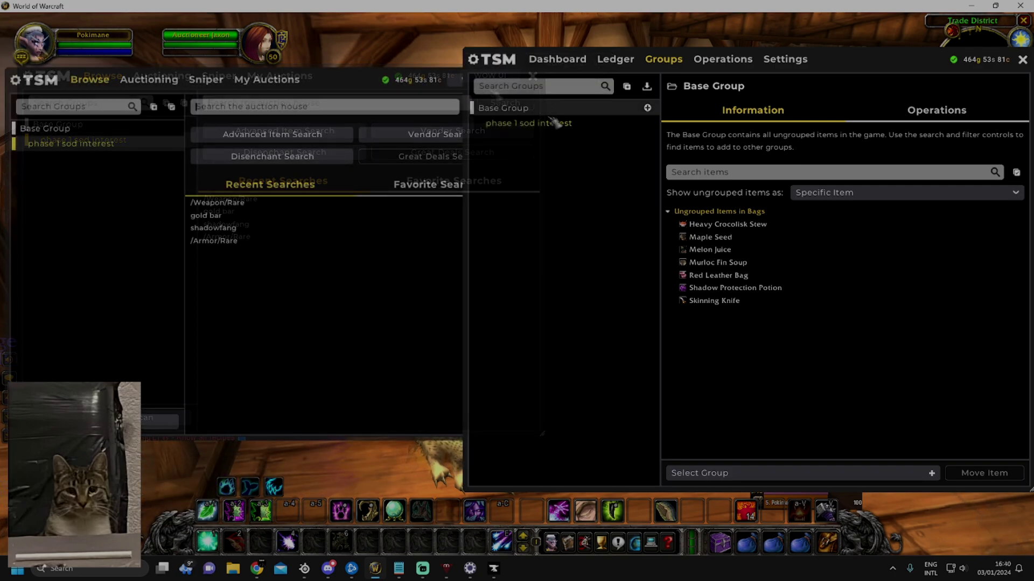
Create a new group named videoList under the Base Group.
left_click(530, 123)
left_click(561, 110)
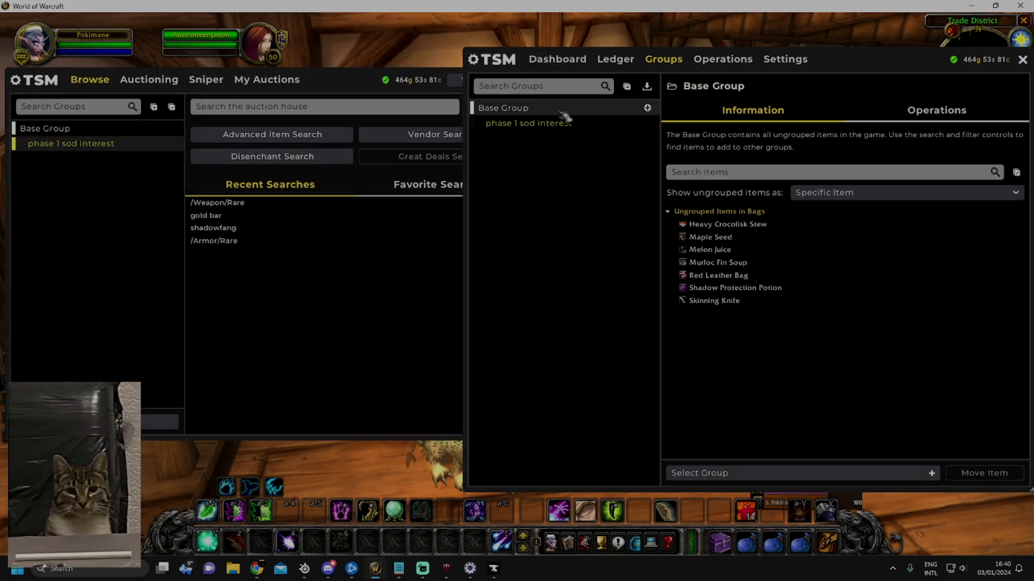
left_click(648, 108)
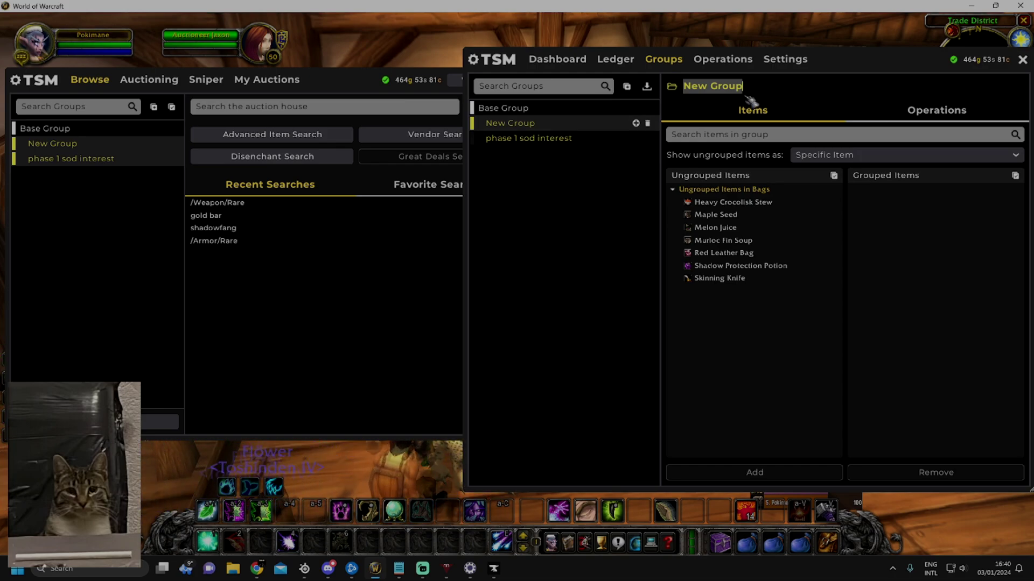
type("videoList")
key("Return")
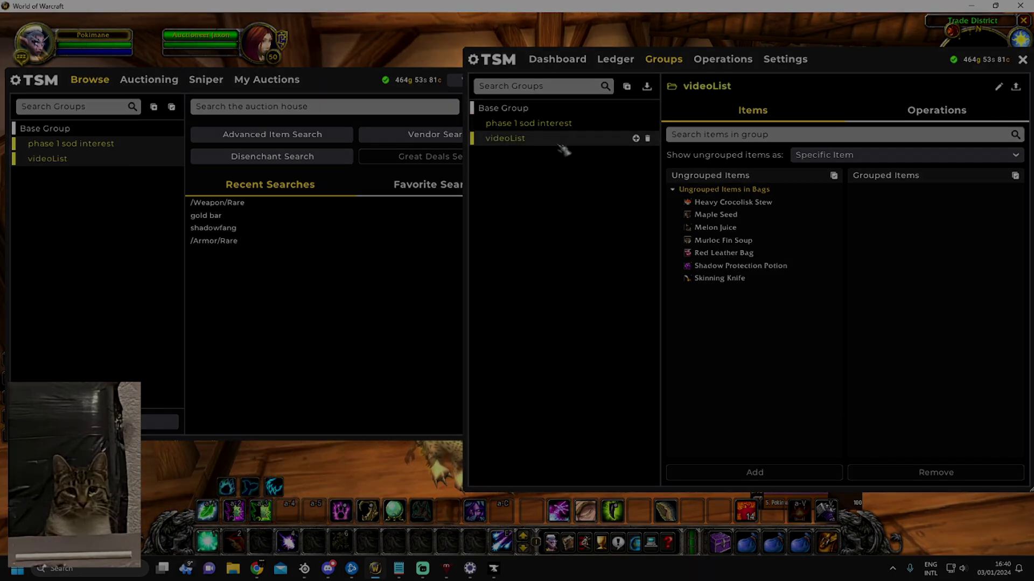
Search the Base Group's items for "Sword" and move the Night Watch Shortsword into the videoList group.
left_click(554, 112)
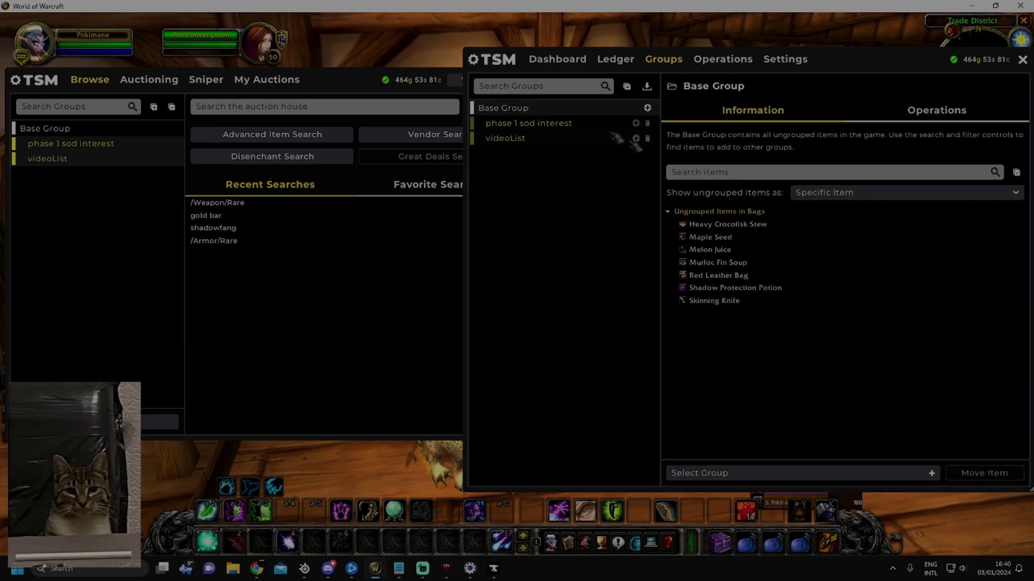
left_click(736, 173)
type("Sword")
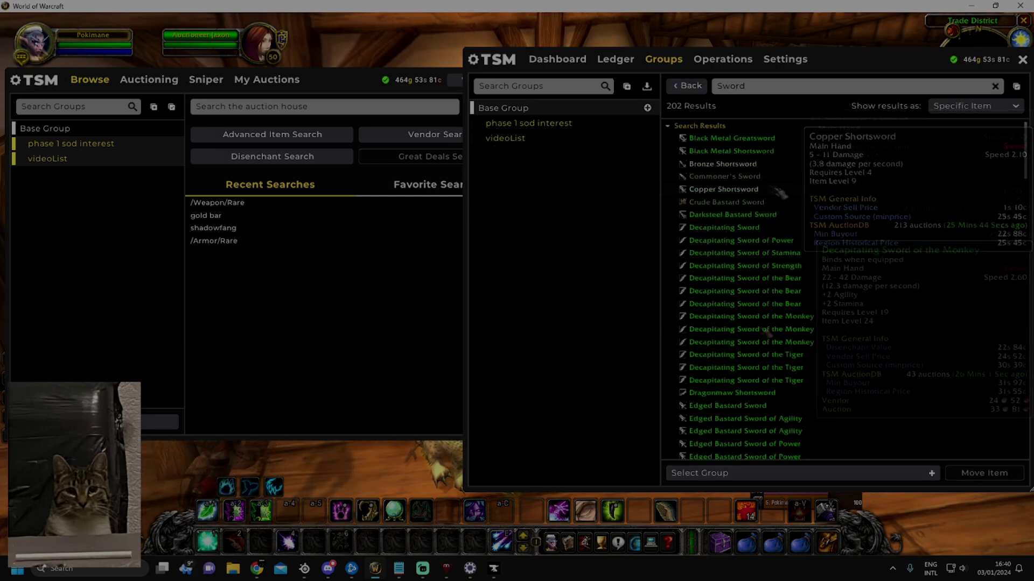
scroll(764, 339, "down", 10)
scroll(764, 345, "down", 8)
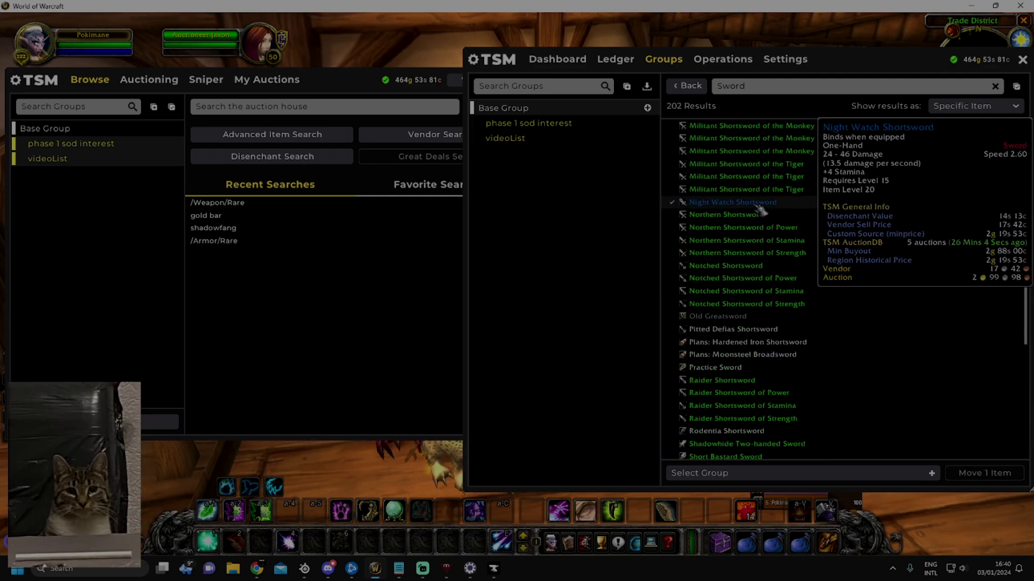
left_click(731, 473)
left_click(657, 213)
left_click(735, 426)
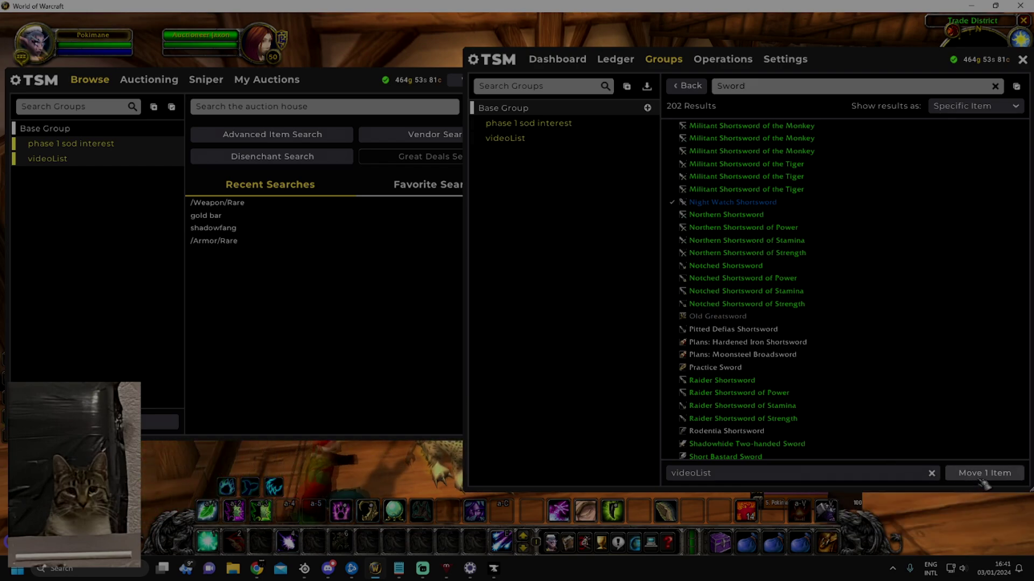
left_click(982, 475)
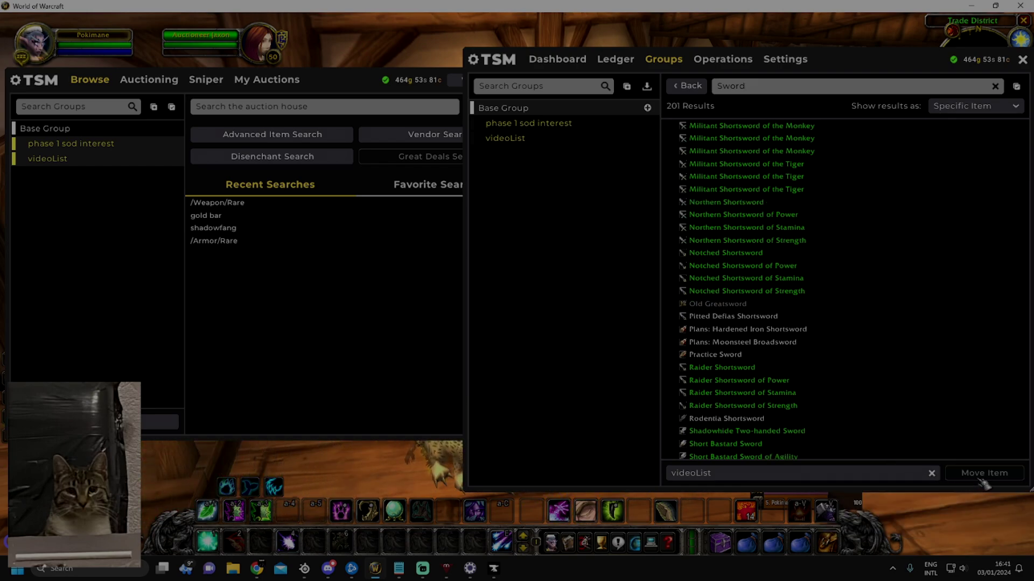
left_click(512, 141)
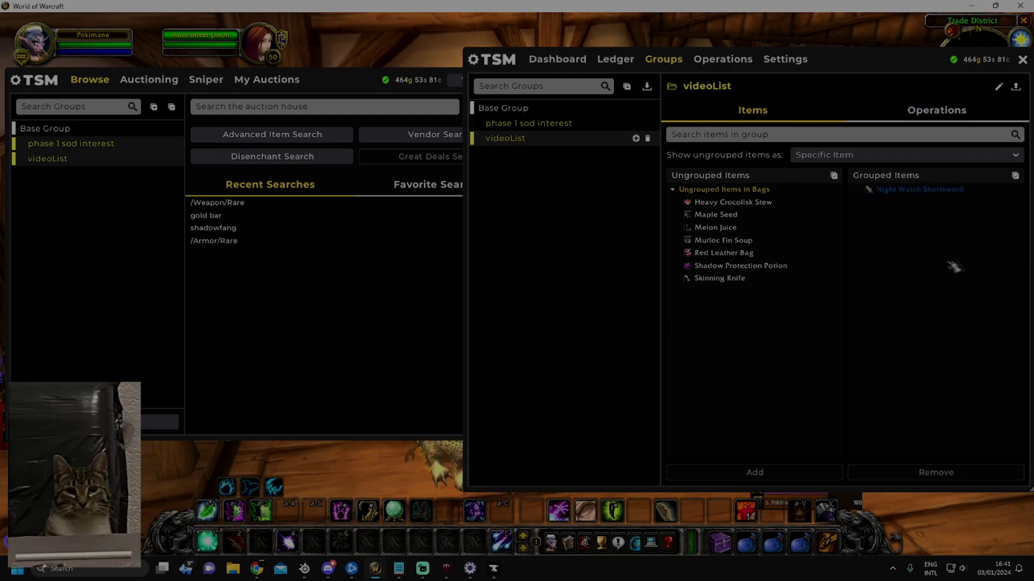
Review the items in the phase 1 sod interest group and the settings of the default Sniper operation.
left_click(544, 124)
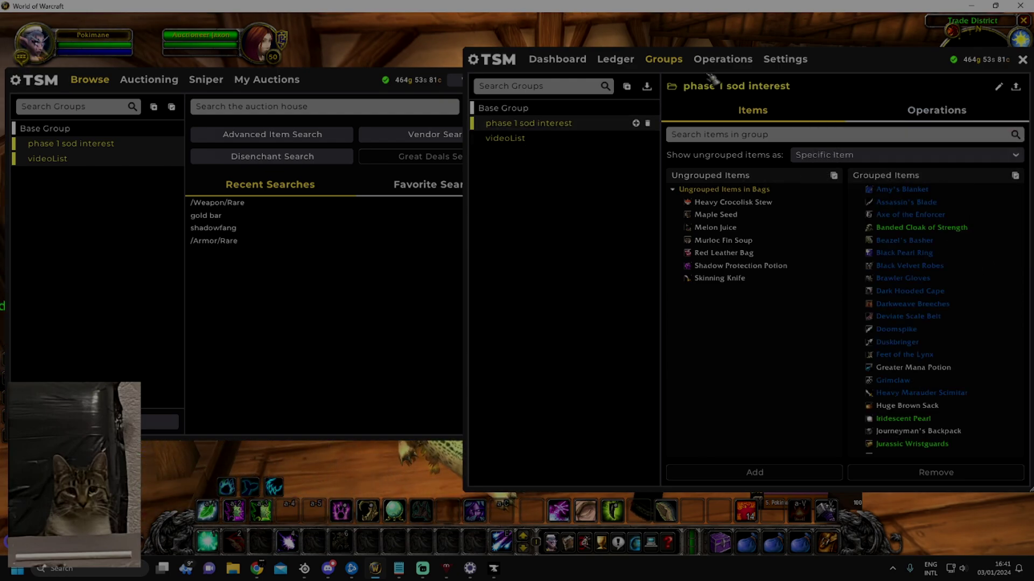
left_click(724, 60)
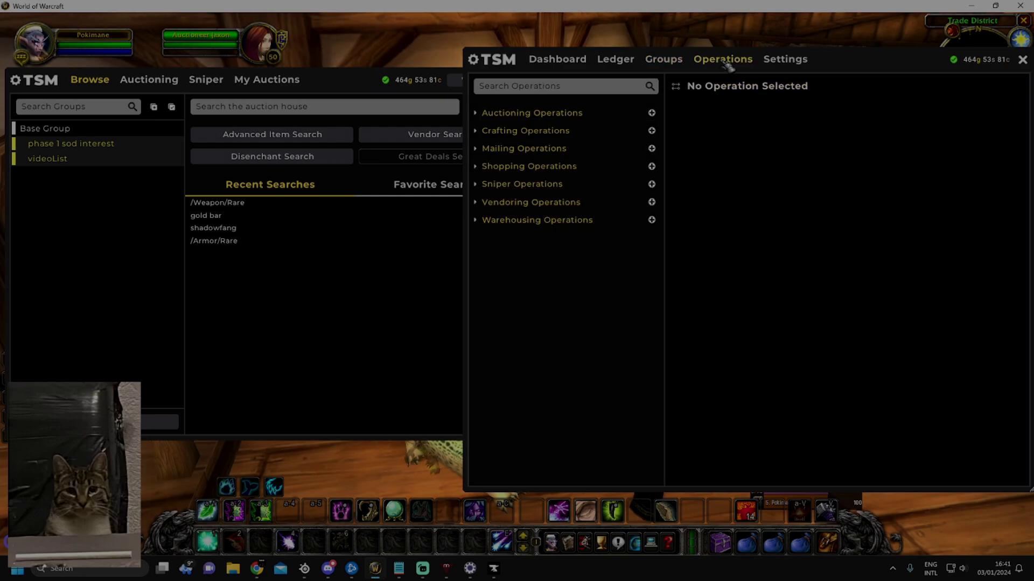
left_click(479, 186)
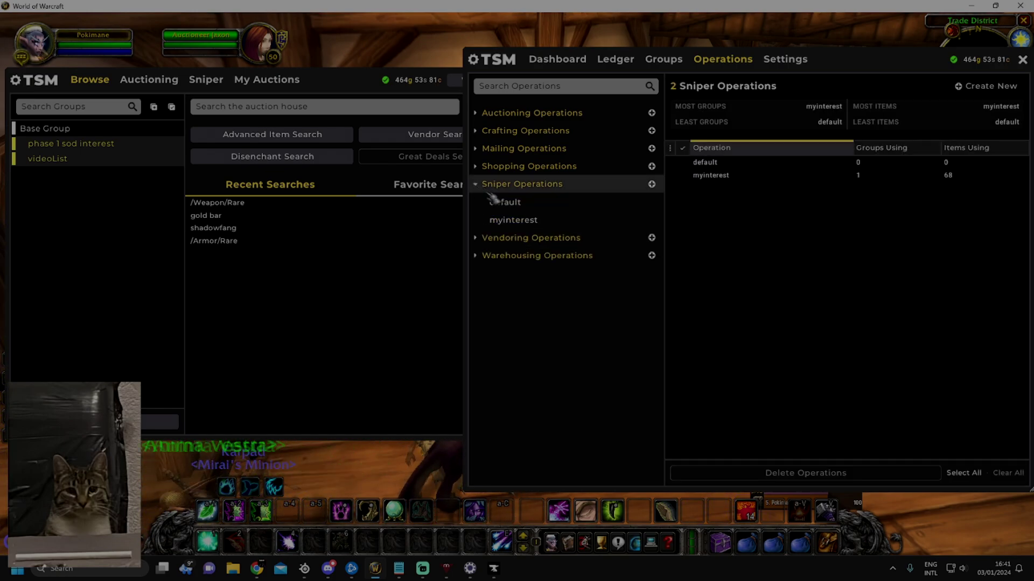
left_click(511, 203)
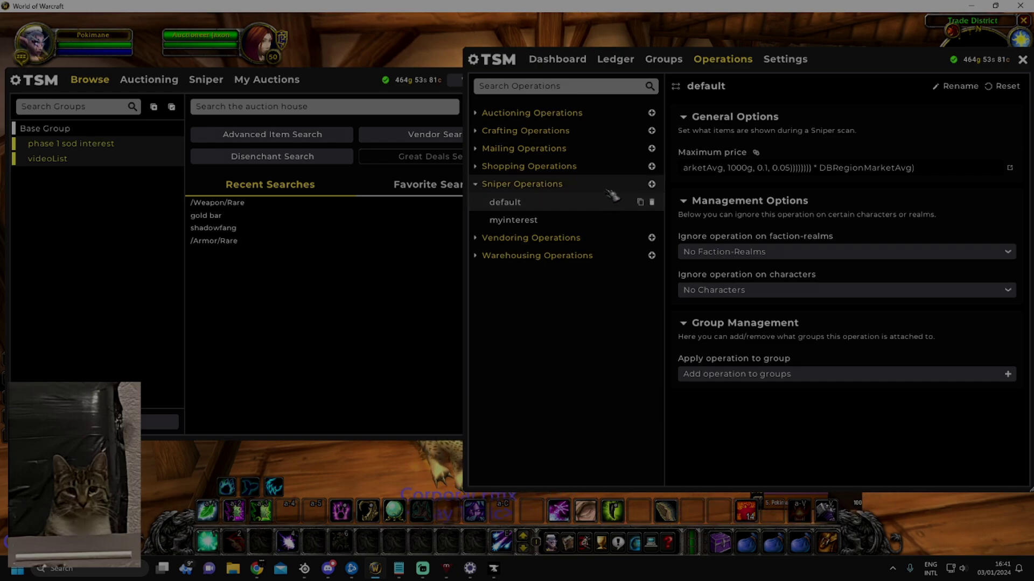
Set the maximum price of the myinterest Sniper operation to 80%dbmarket.
left_click(567, 224)
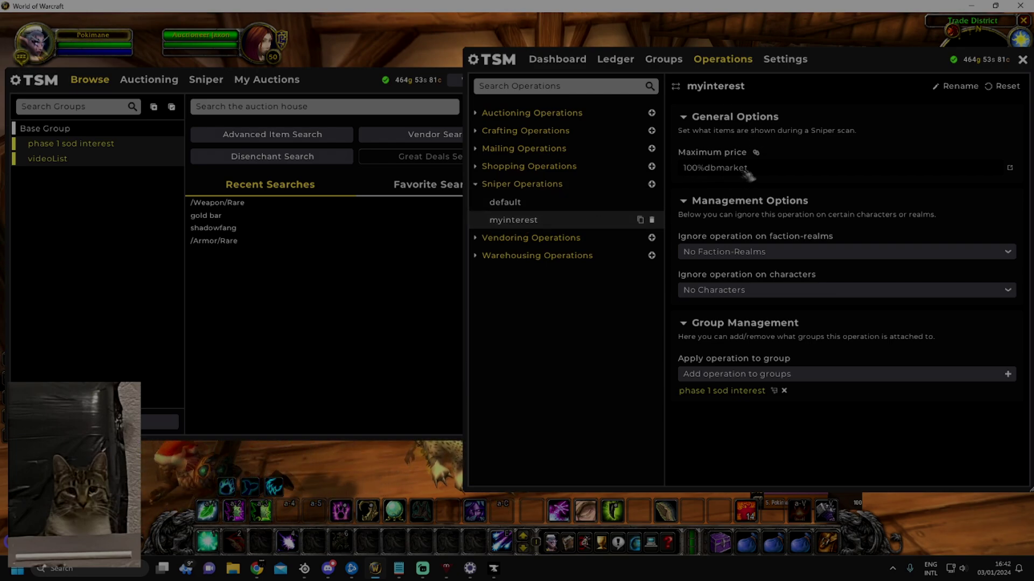
left_click_drag(746, 169, 709, 173)
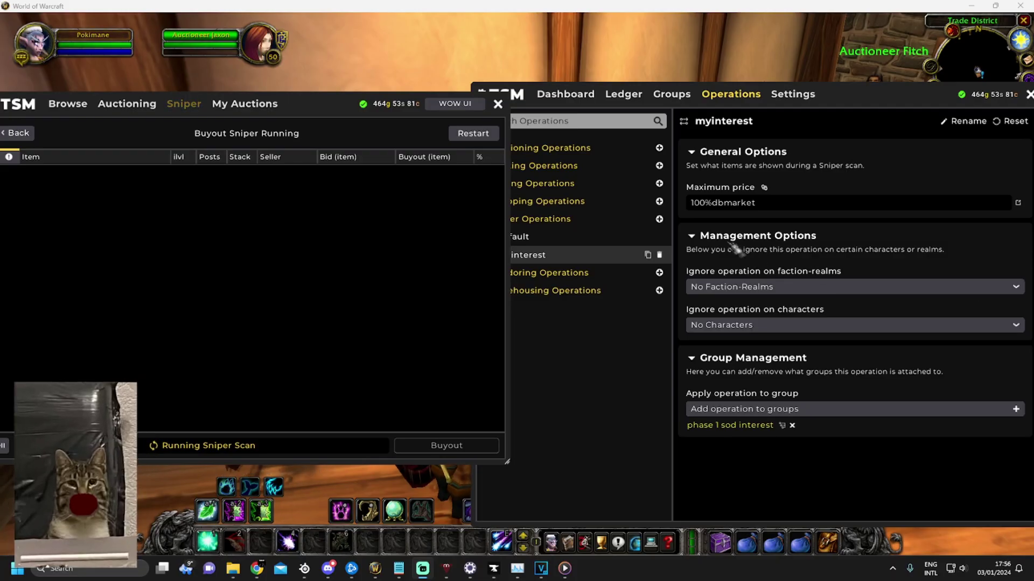
left_click(700, 205)
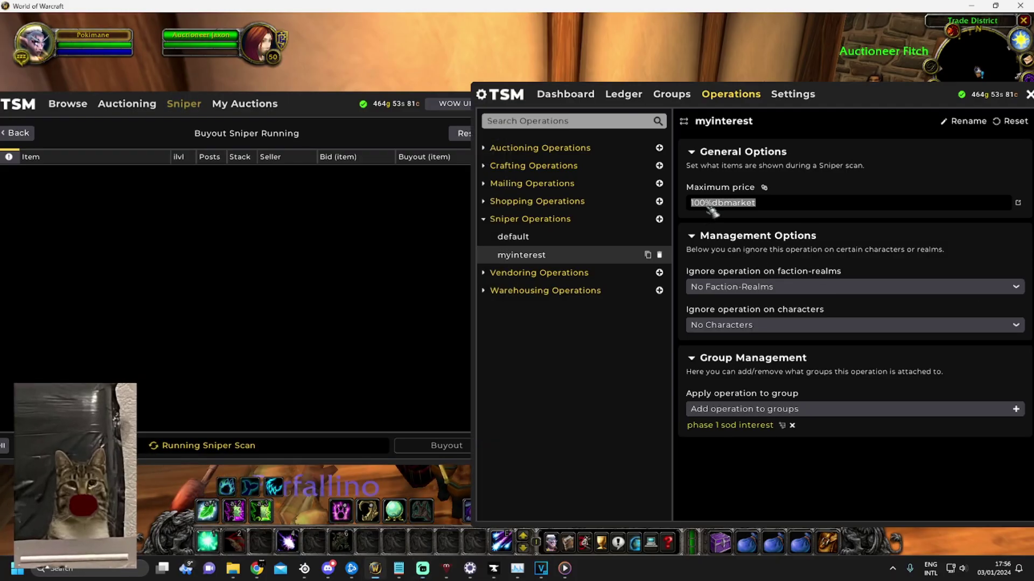
key("shift+Home")
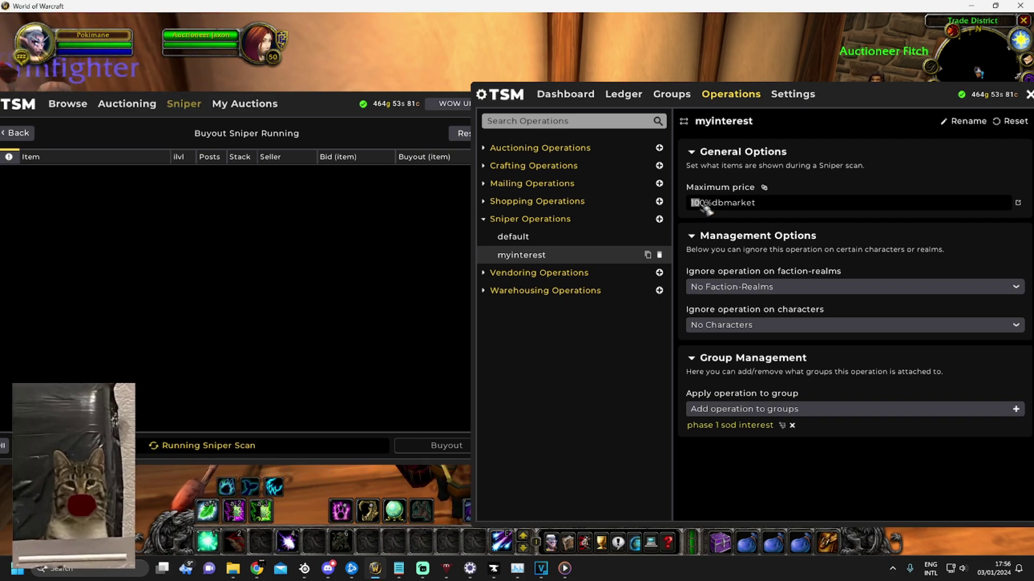
type("8")
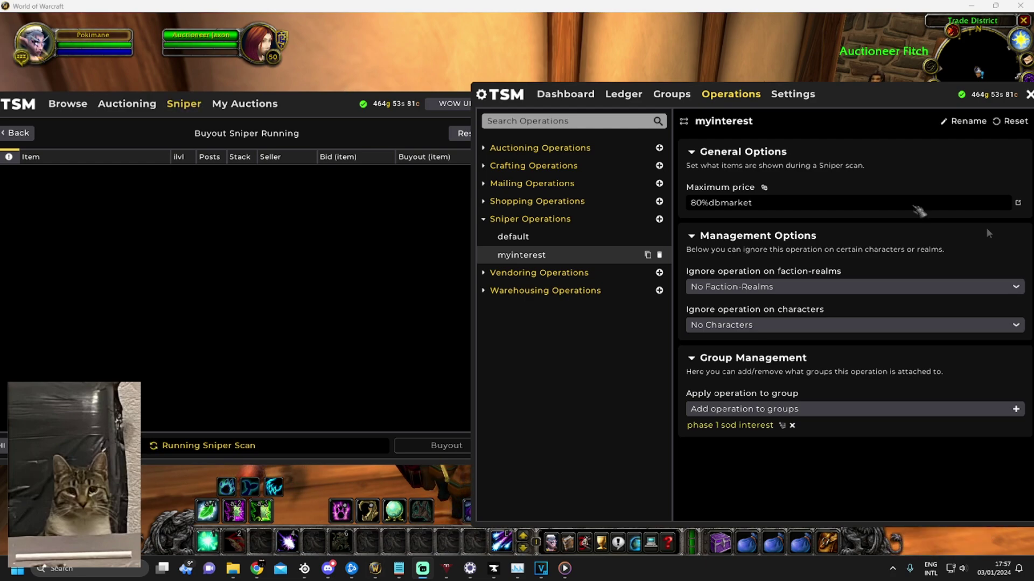
Check the Sniper operation assigned to the phase 1 sod interest group.
left_click(671, 96)
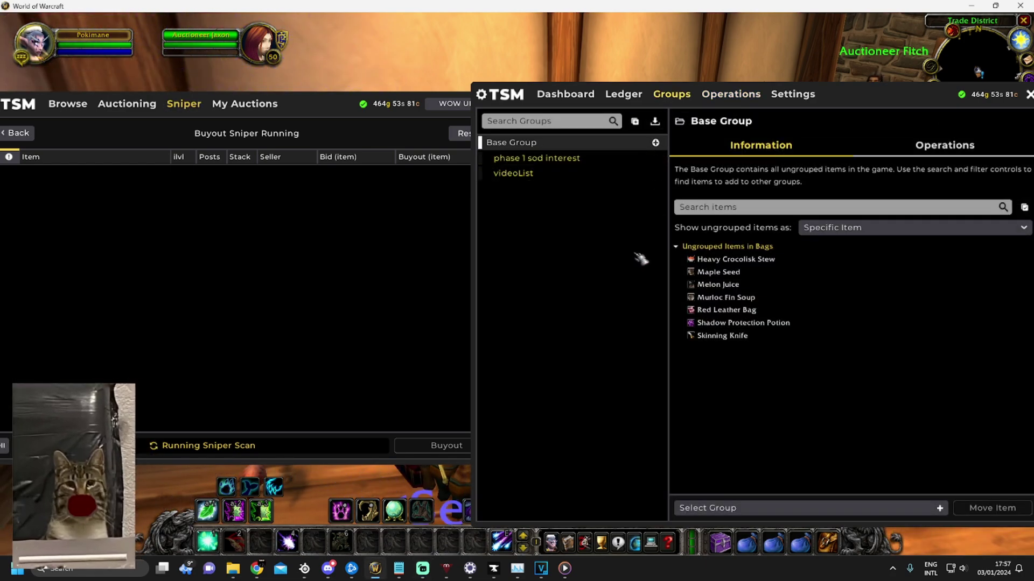
left_click(544, 163)
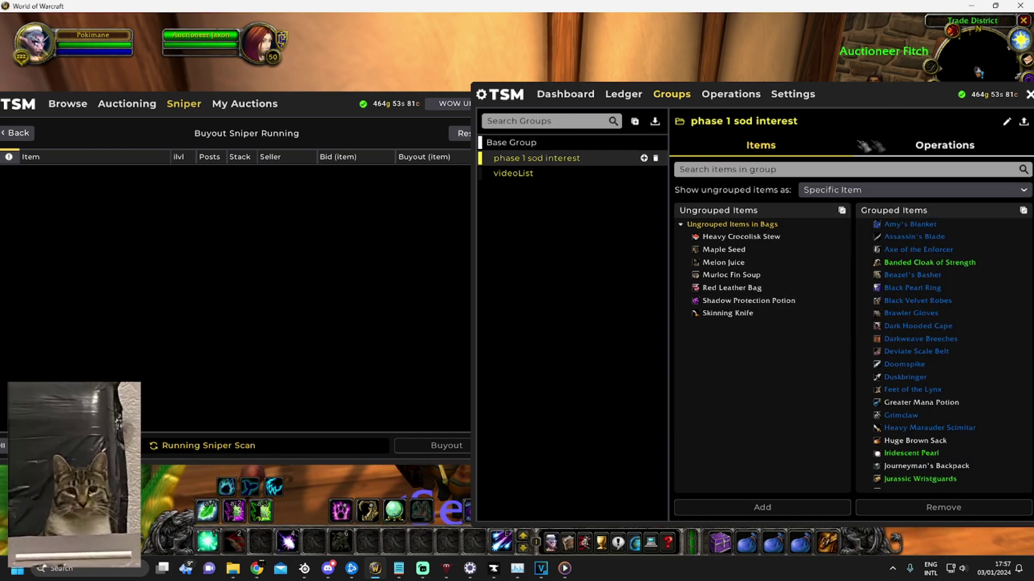
left_click(943, 155)
scroll(847, 302, "down", 5)
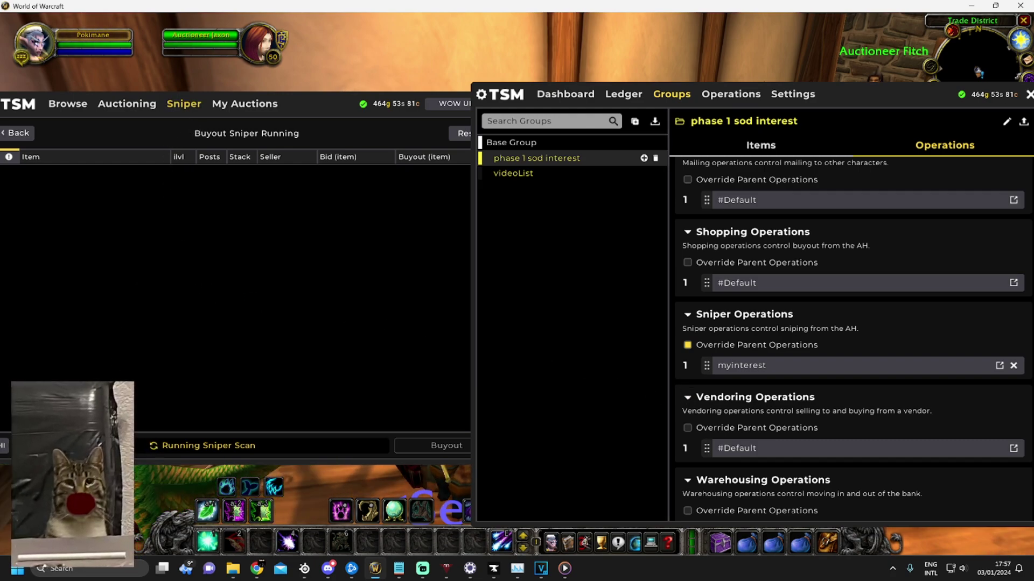
Stop the running Sniper scan, move the auction window fully into view and start a new Buyout Sniper scan.
left_click(31, 133)
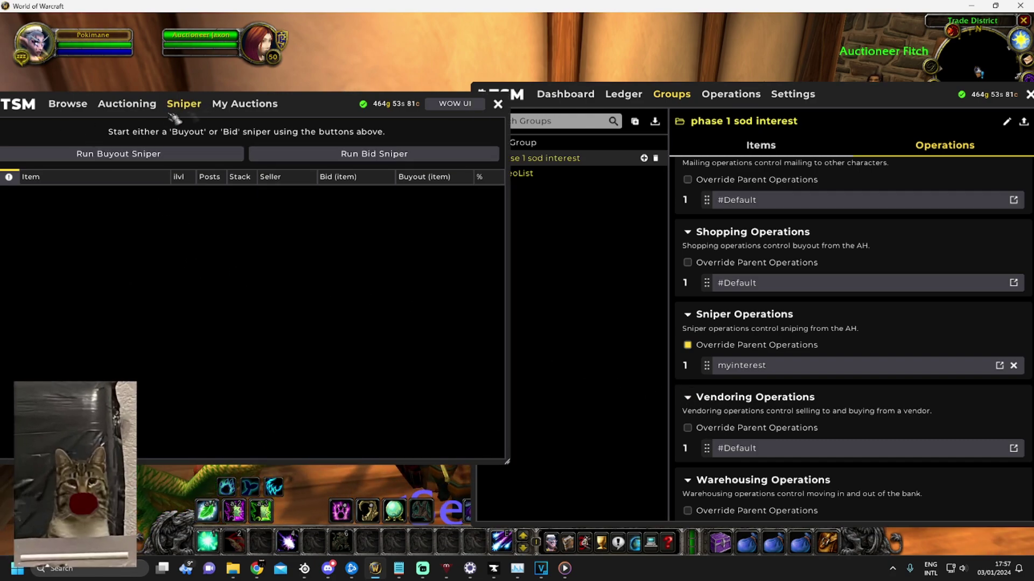
left_click_drag(328, 111, 343, 114)
left_click(189, 160)
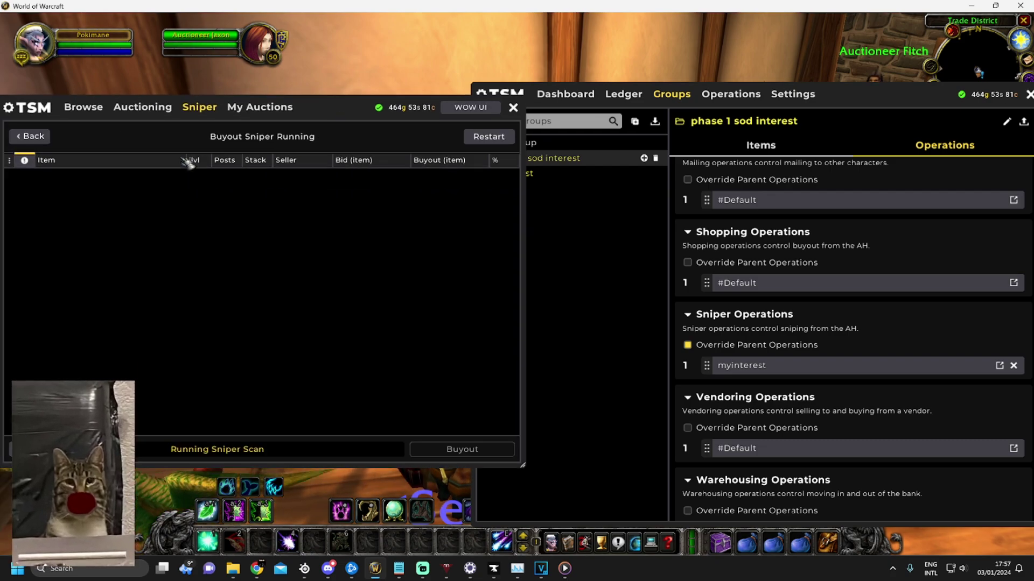
Open the myinterest operation under Sniper Operations.
left_click(566, 278)
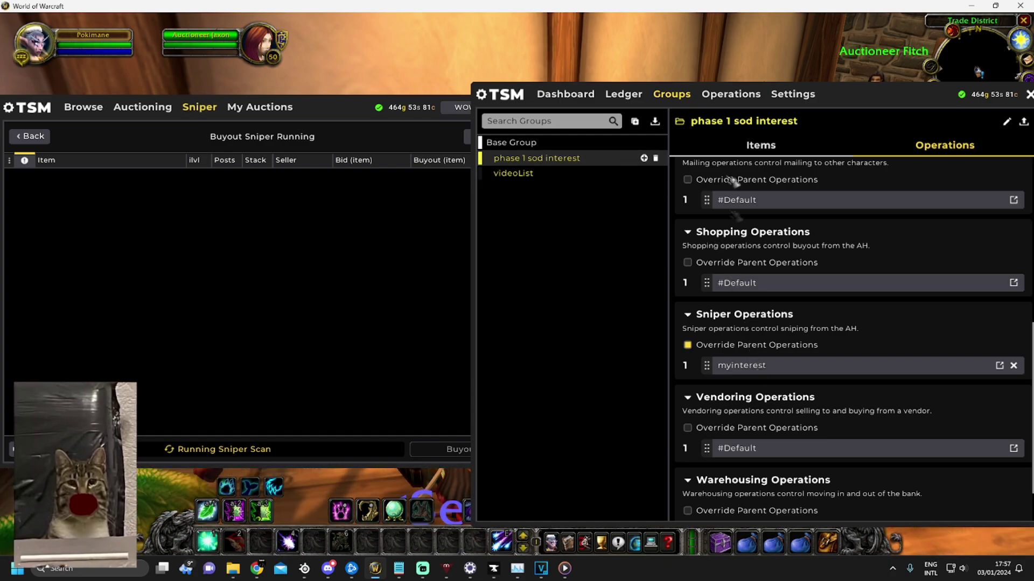
left_click(731, 94)
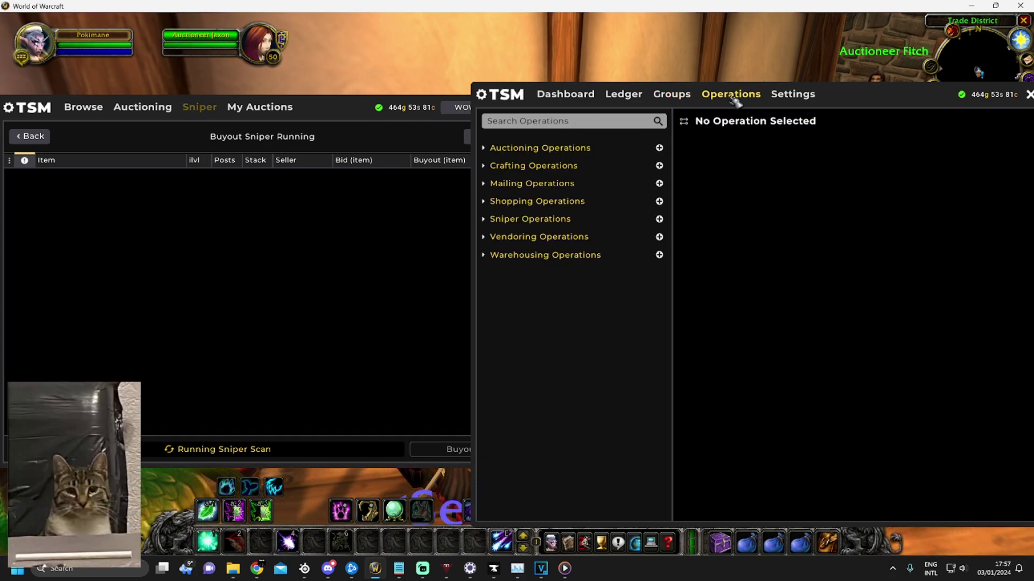
left_click(487, 220)
left_click(533, 256)
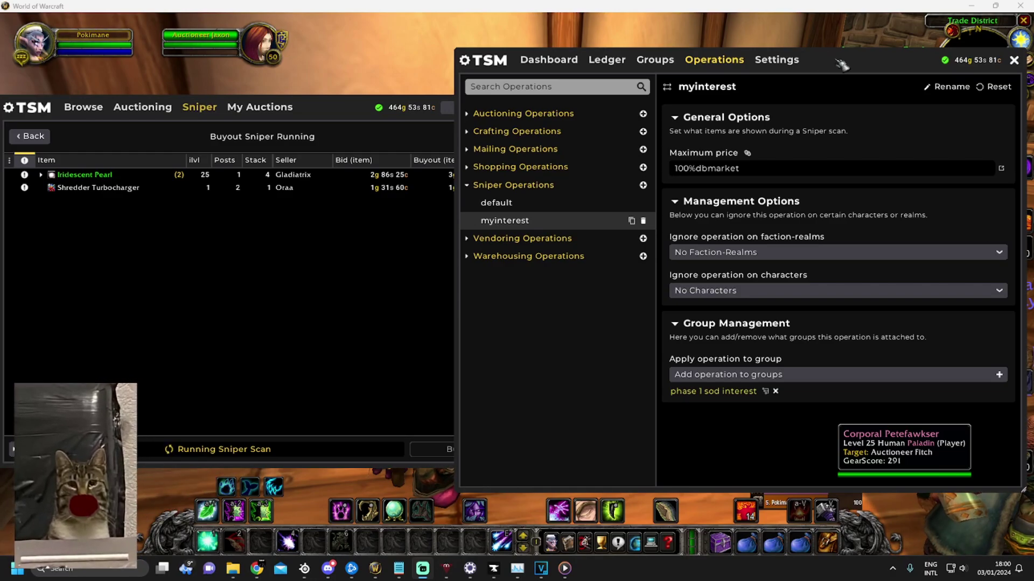
Open the Browse / Sniper settings of TradeSkillMaster.
left_click(776, 60)
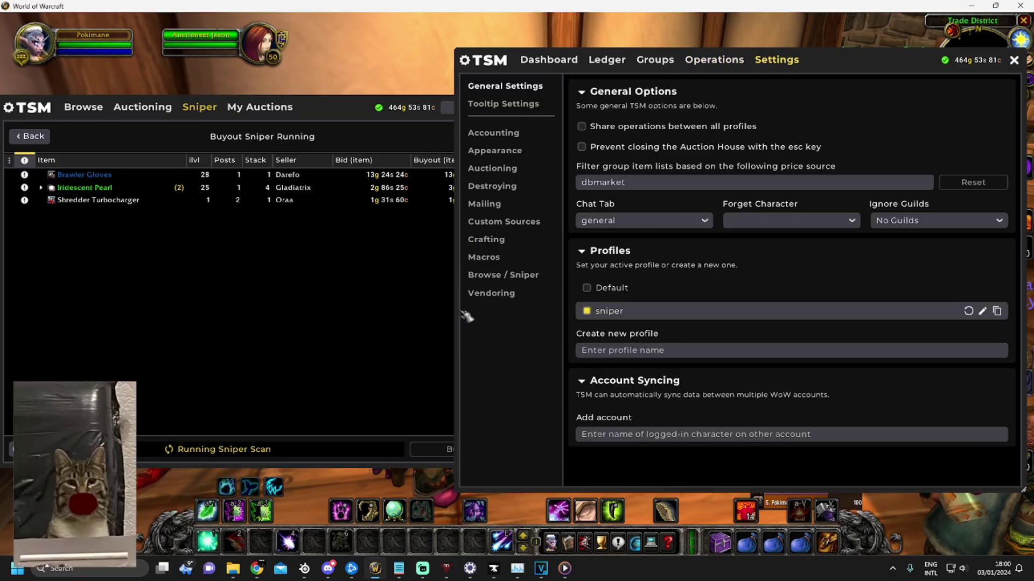
left_click(496, 275)
left_click(396, 276)
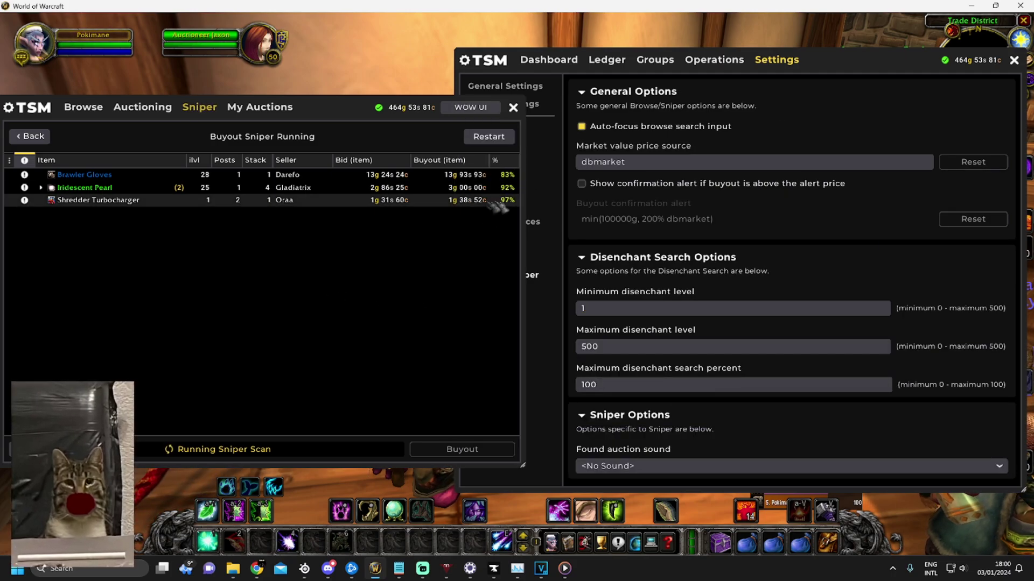
left_click(714, 60)
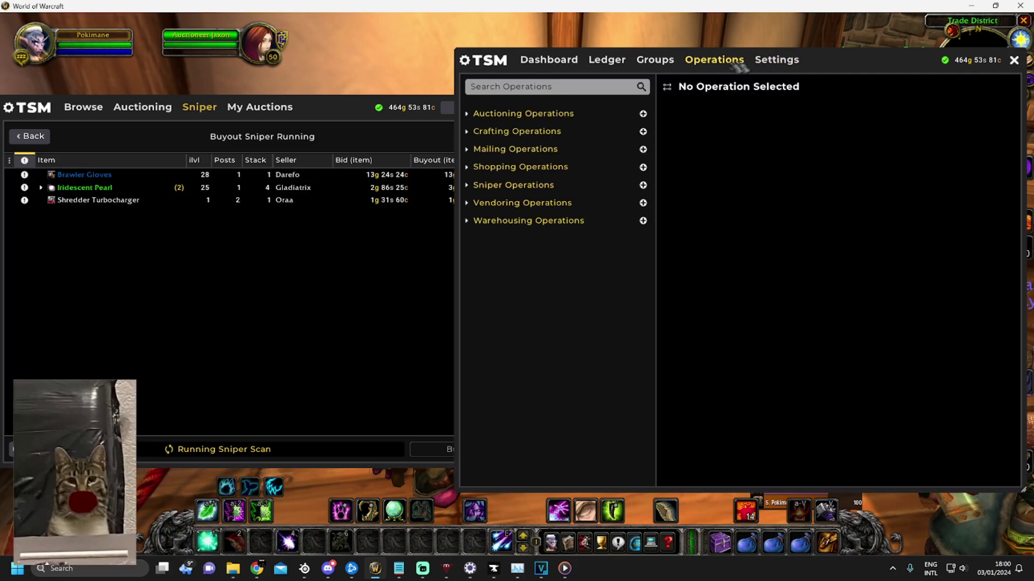
left_click(776, 59)
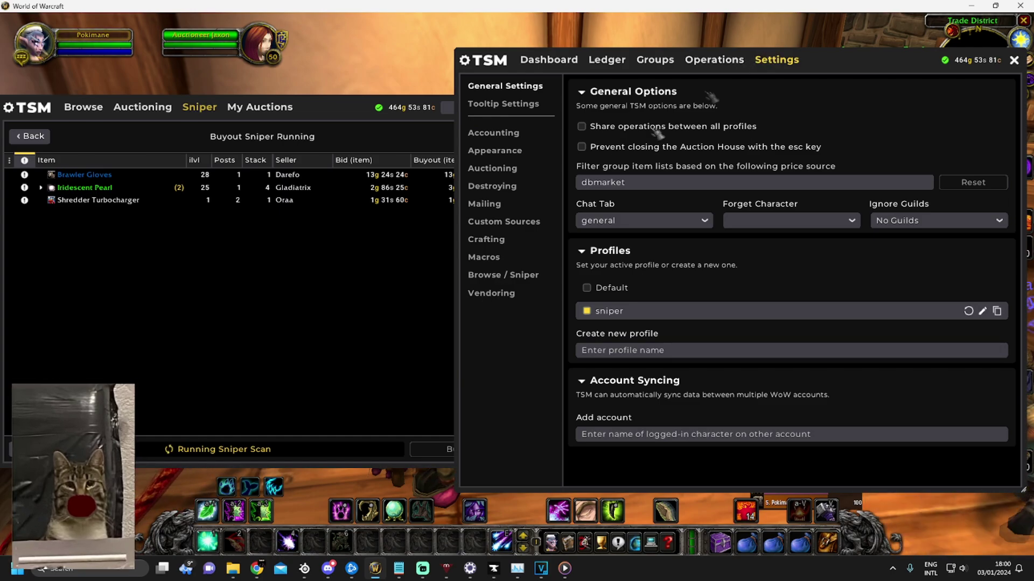
left_click(502, 278)
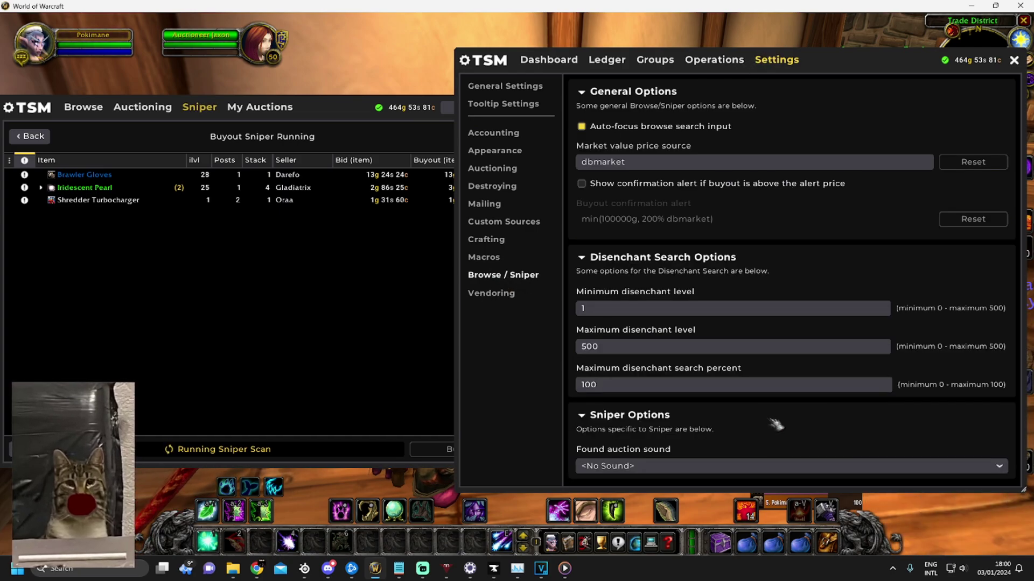
Look through the available found auction sounds in the Sniper options.
left_click(638, 469)
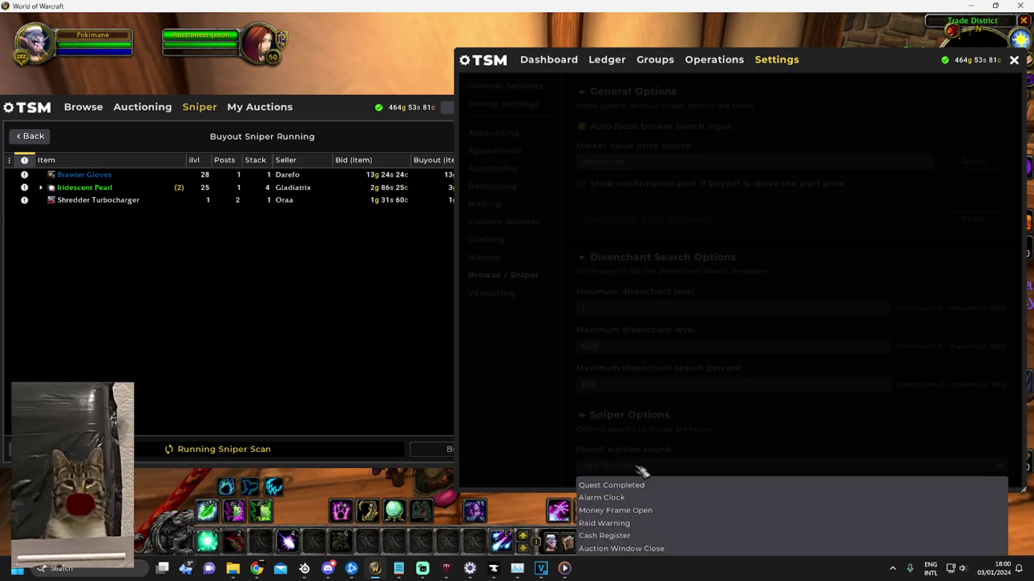
scroll(651, 508, "down", 3)
scroll(646, 516, "up", 5)
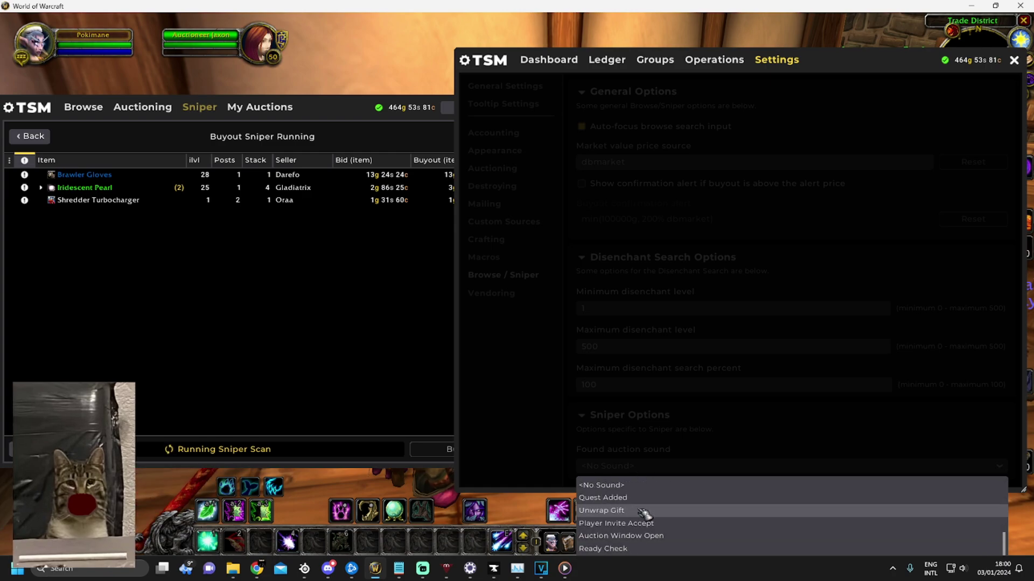
left_click(620, 464)
left_click(375, 367)
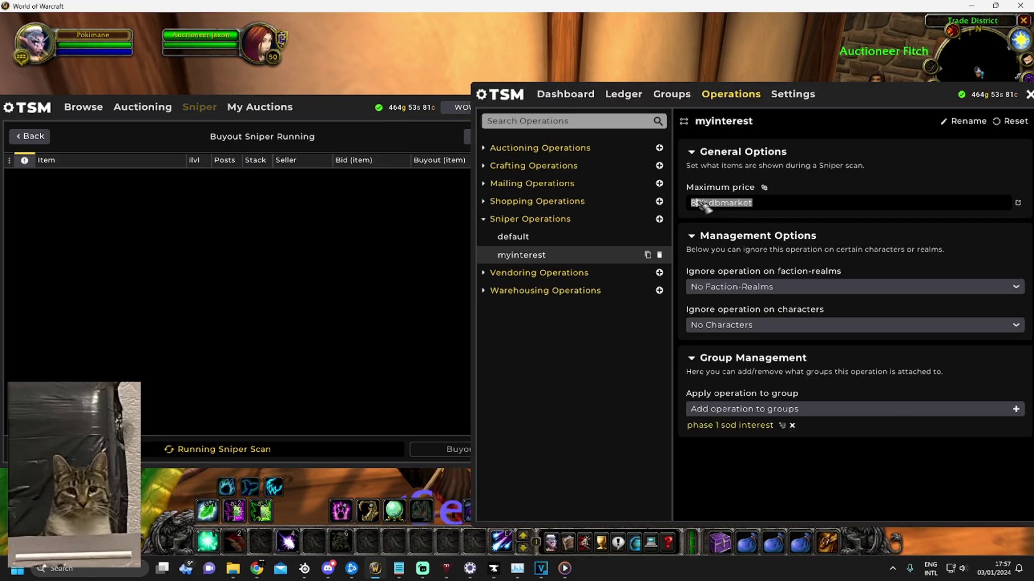
Set the maximum price of the myinterest Sniper operation to 100%dbmarket and reposition the TSM window.
left_click(693, 203)
type("10")
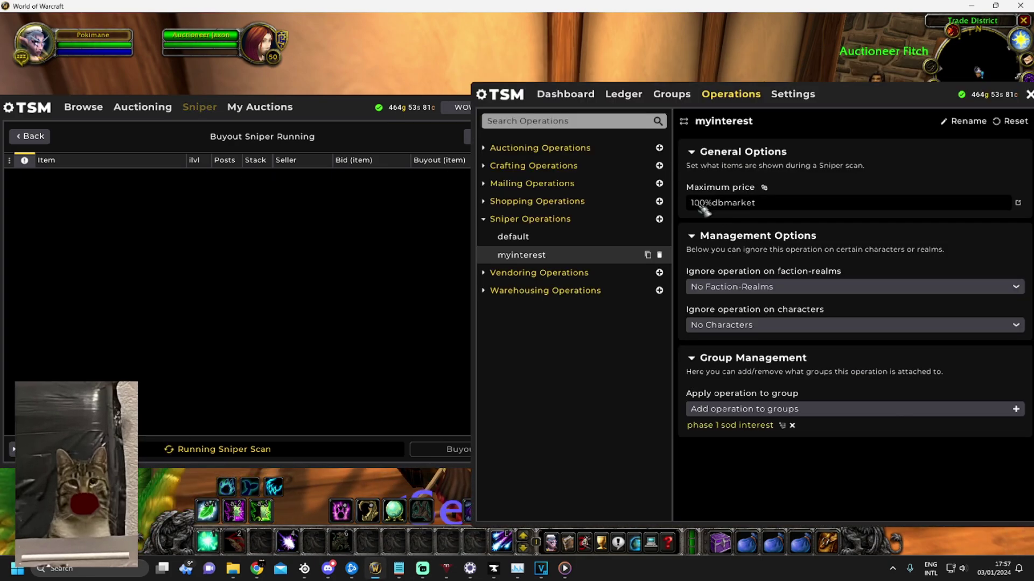
left_click_drag(884, 97, 867, 63)
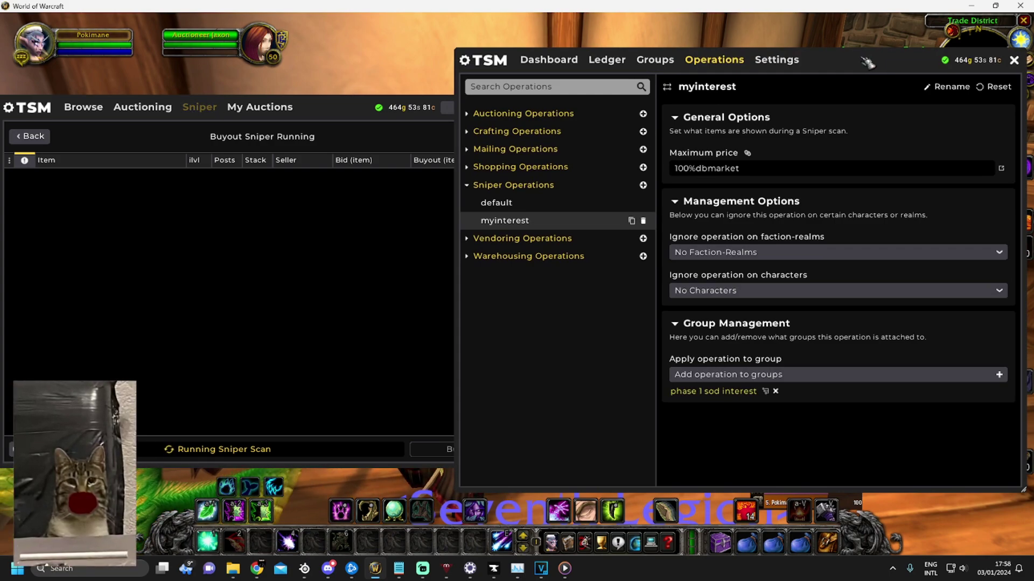